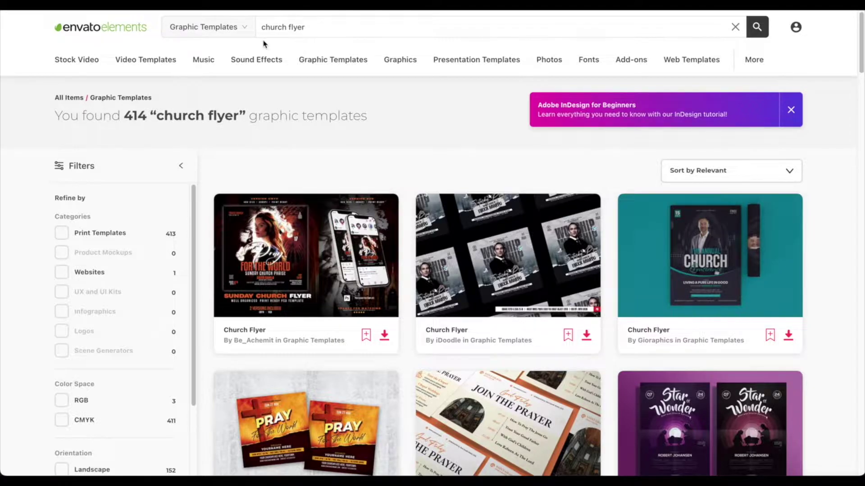
Scroll through the 'church flyer' template results and open the downloaded Church Flyer folder
scroll(862, 53, "down", 1)
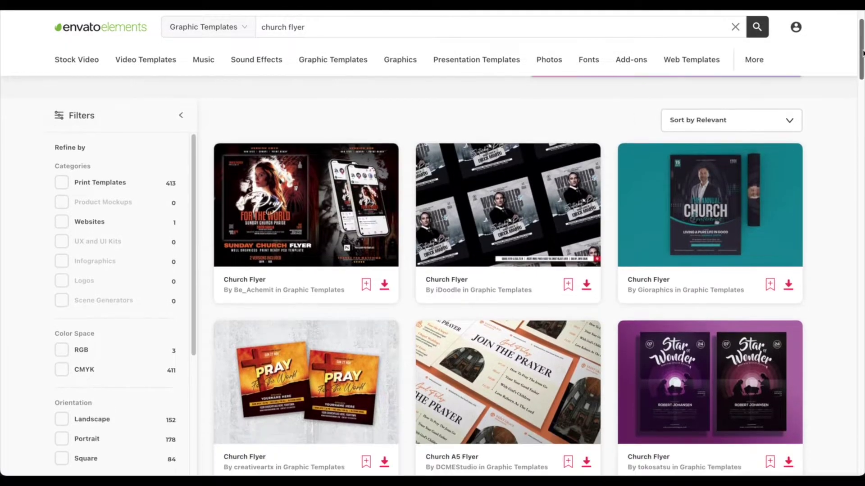
scroll(862, 53, "down", 2)
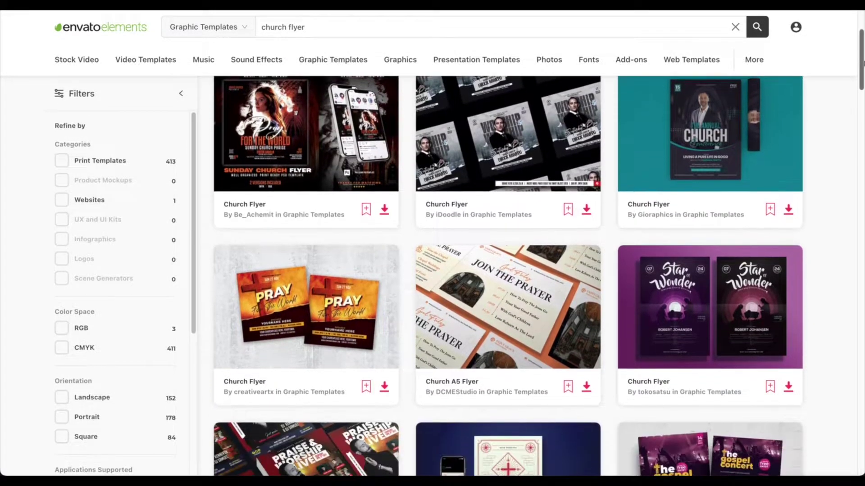
scroll(862, 53, "down", 2)
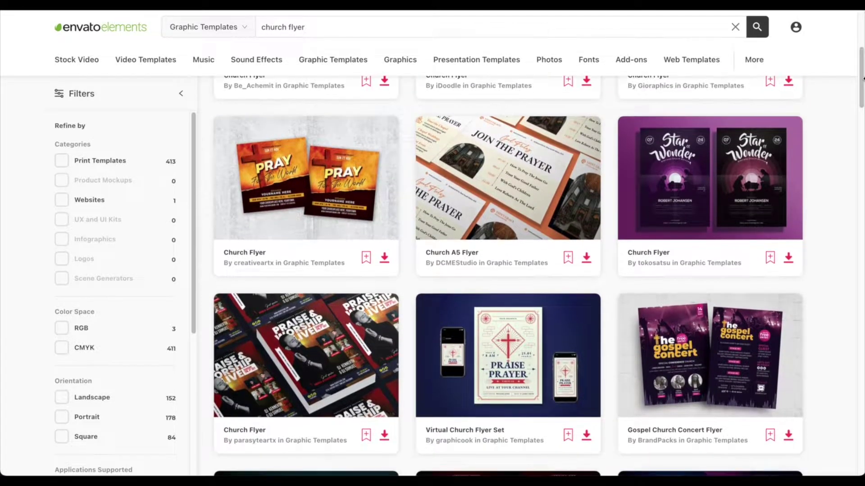
left_click_drag(862, 59, 861, 342)
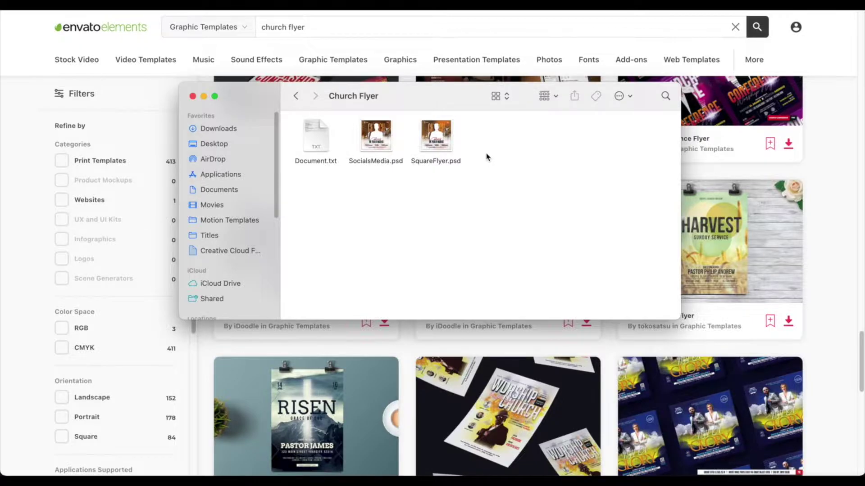
Open SquareFlyer.psd from the Church Flyer folder in Affinity Publisher
left_click(452, 164)
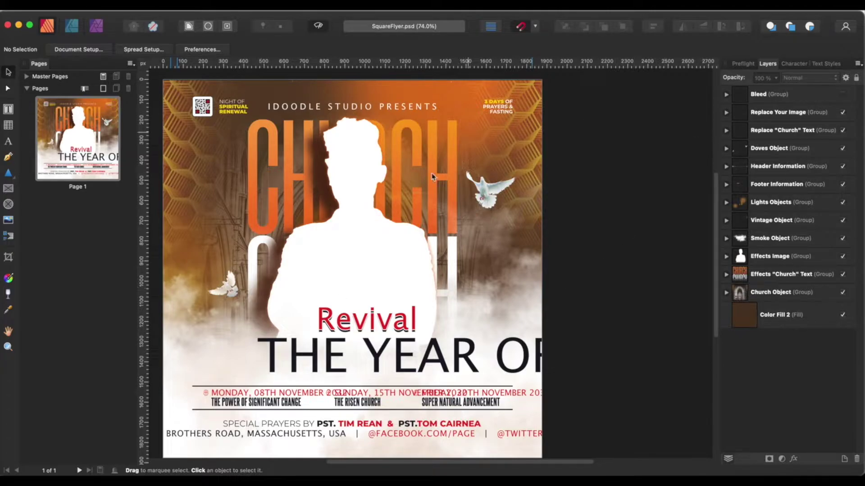
Inspect the flyer's Vintage Object and Footer Information groups, then select all its groups
scroll(493, 238, "down", 1)
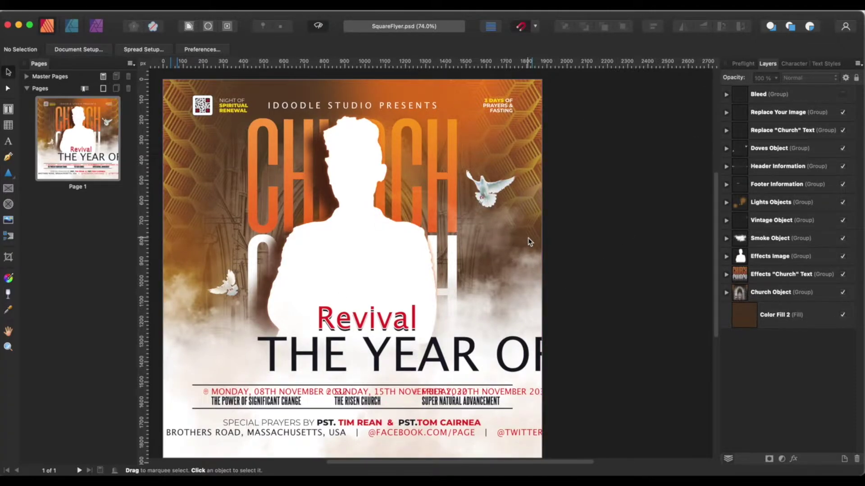
left_click_drag(324, 144, 375, 262)
left_click(366, 170)
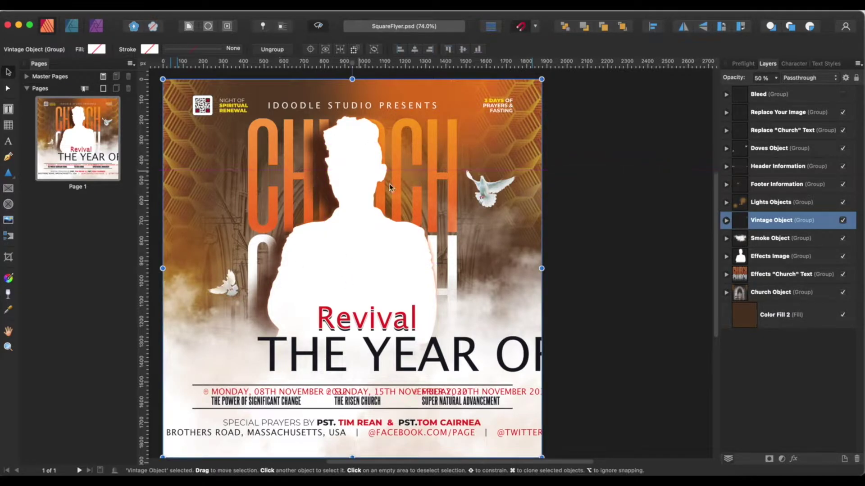
left_click(429, 362)
left_click_drag(463, 358, 457, 360)
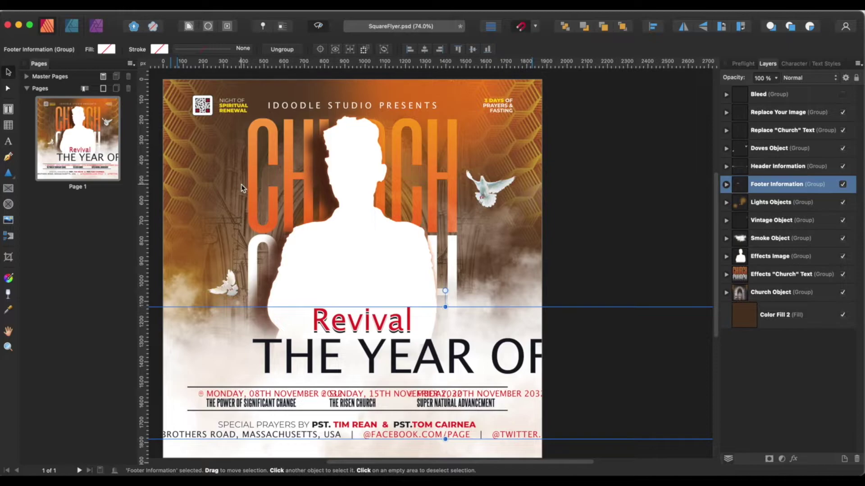
left_click(193, 183)
left_click(593, 173)
left_click(388, 255)
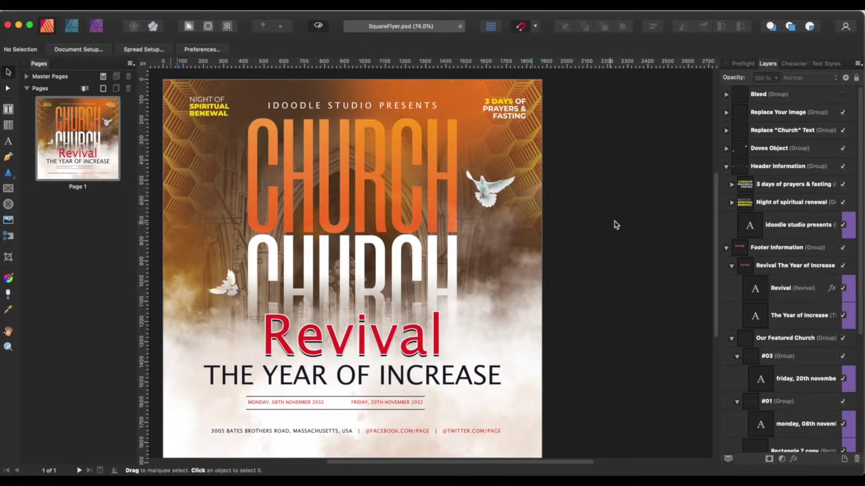
key("super+a")
left_click(640, 210)
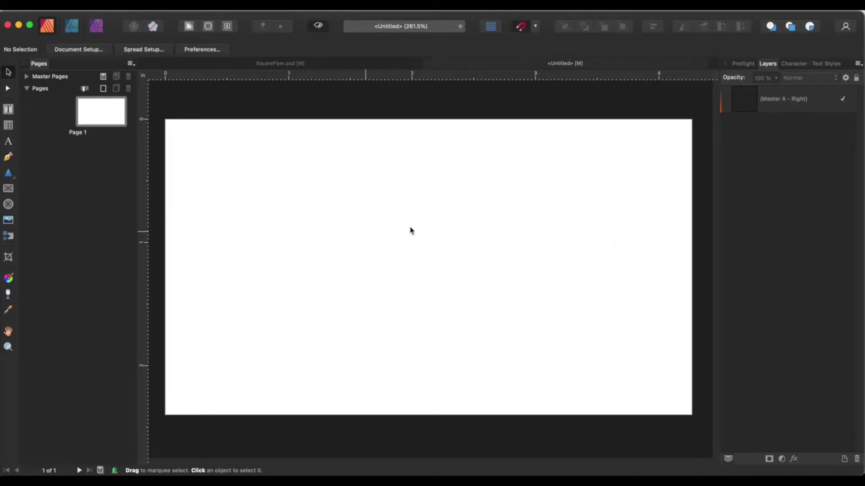
Paste the copied flyer groups onto the new landscape page with Cmd+V
key("super+v")
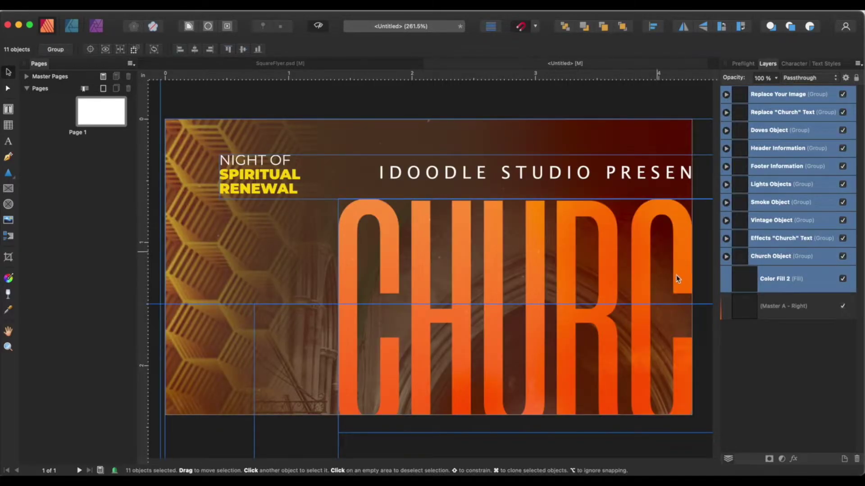
scroll(565, 252, "right", 5)
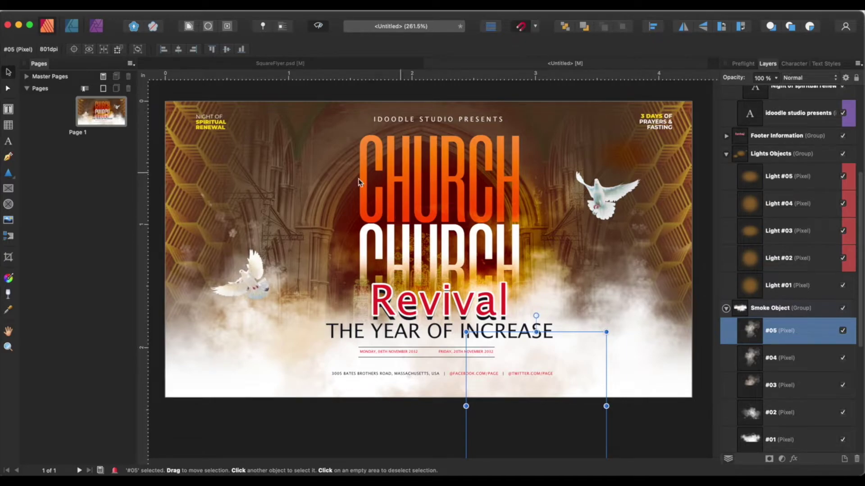
Retype the header as 'GENESIS UPPER ROOM CHURCH PRESENTS' and widen it
double_click(420, 163)
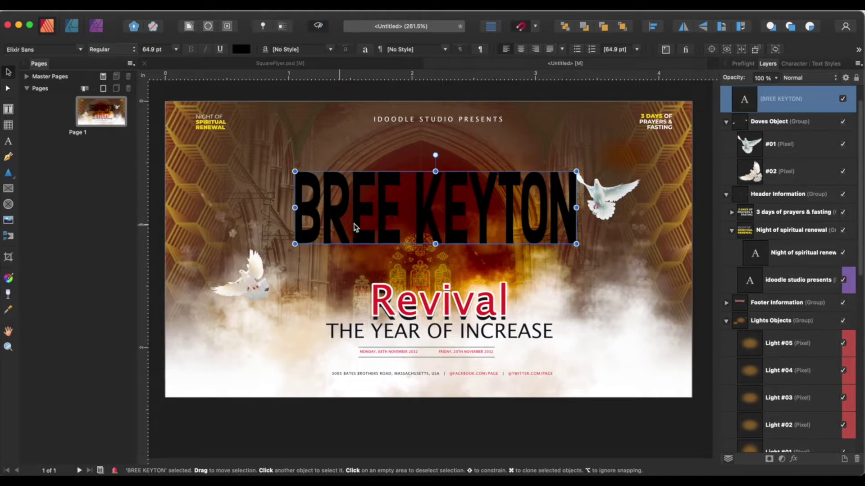
left_click(481, 120)
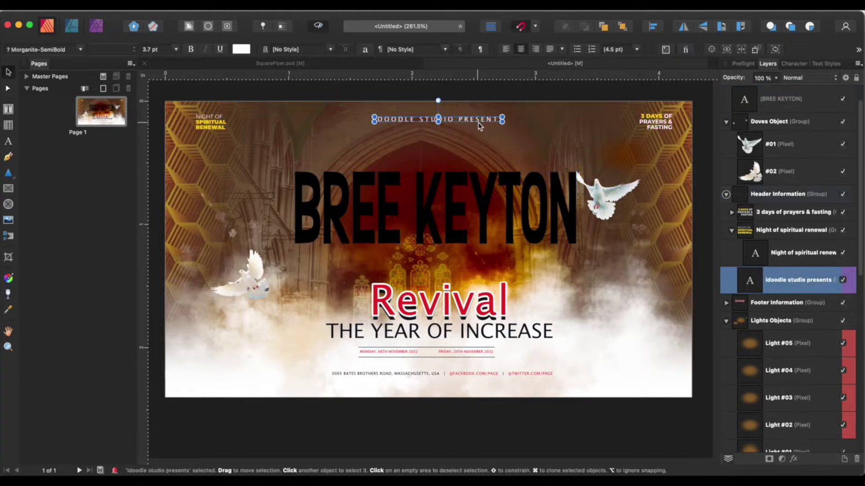
key("t")
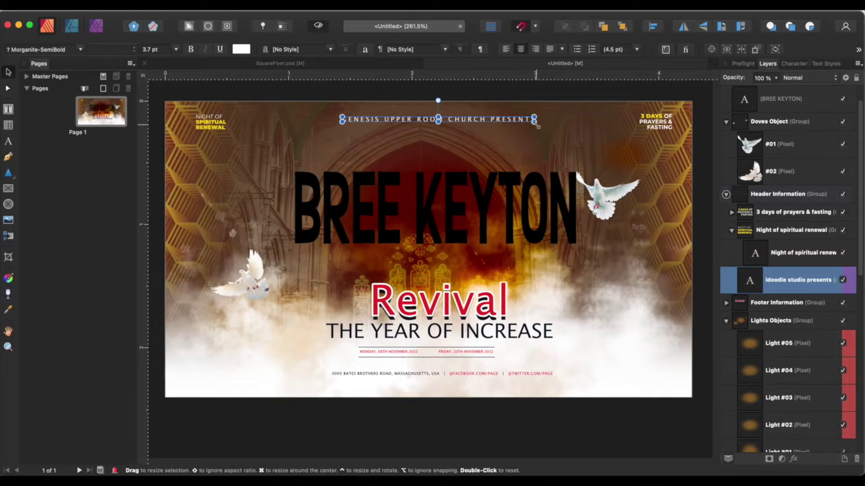
left_click_drag(549, 130, 579, 133)
Add a horizontal guide near the page top and delete the Night of spiritual renewal logo
left_click(656, 125)
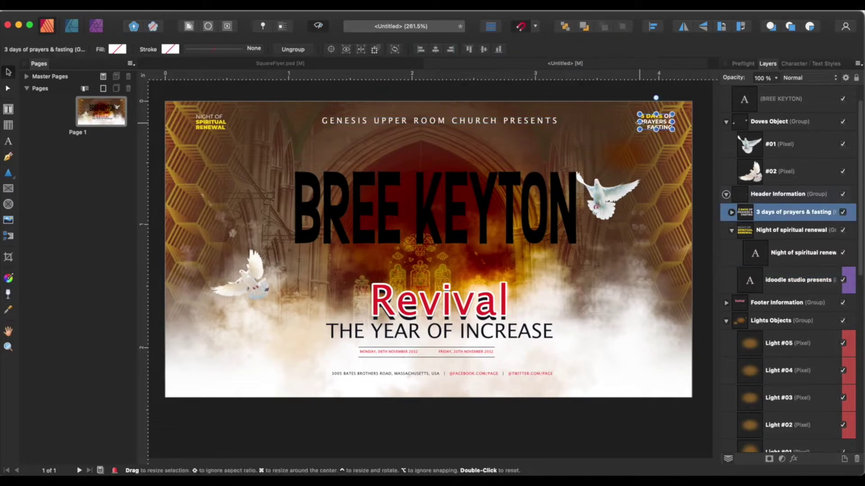
left_click(670, 90)
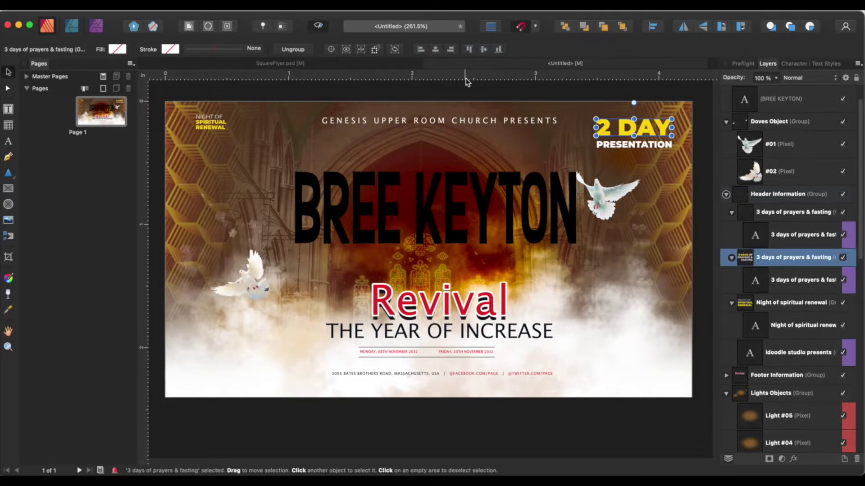
left_click_drag(468, 76, 473, 117)
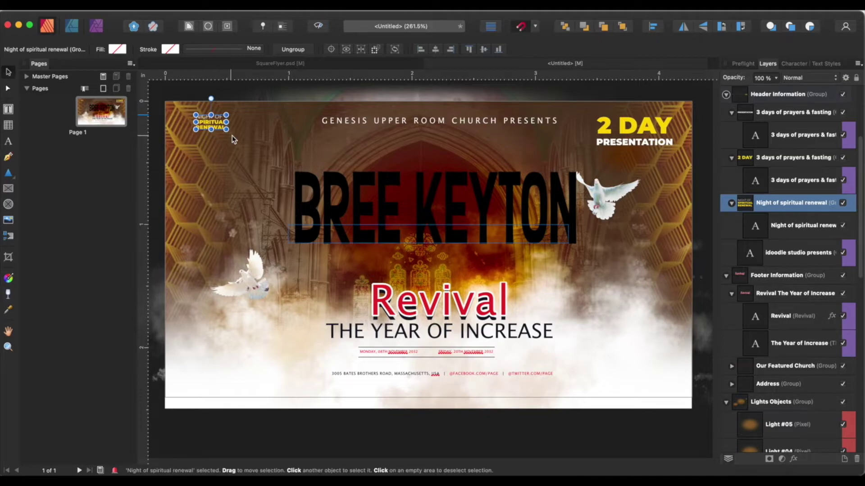
key("Delete")
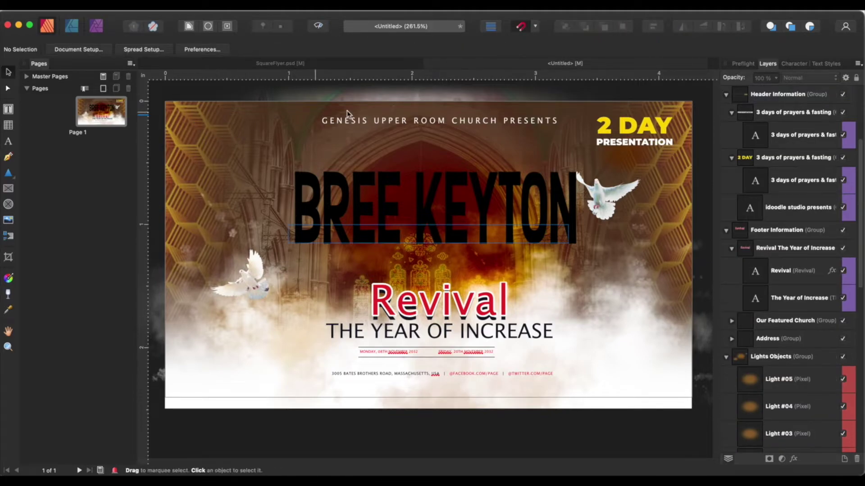
Centre the church-presents line and lower the BREE KEYTON headline slightly
left_click(436, 121)
left_click(437, 121)
left_click_drag(439, 124, 430, 126)
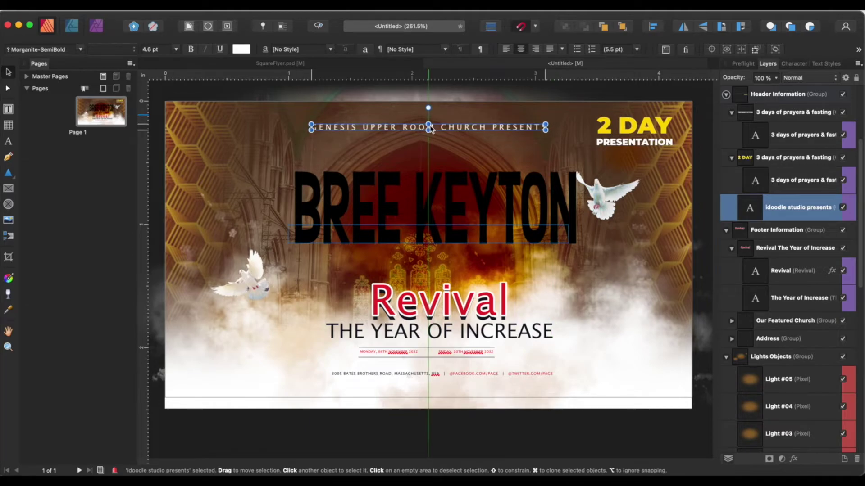
left_click(496, 203)
left_click_drag(496, 204, 495, 216)
Move the right dove image right and down
left_click(629, 198)
double_click(629, 198)
left_click_drag(629, 198, 664, 220)
left_click(461, 318)
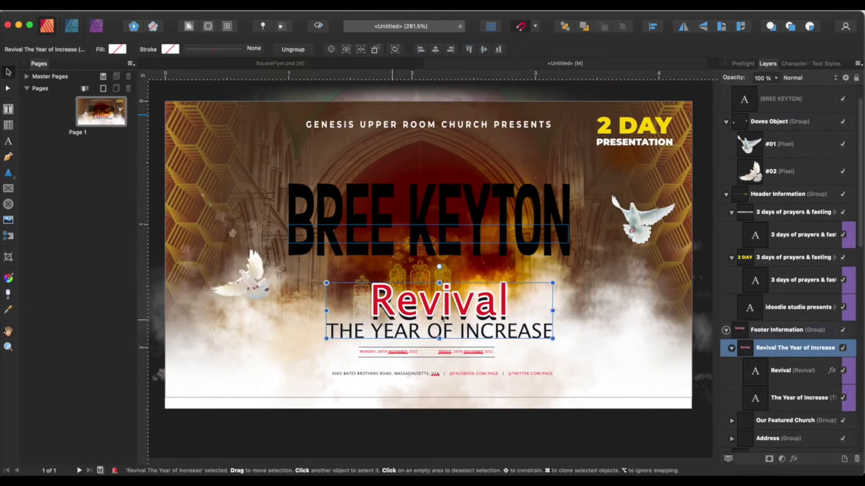
Delete the Revival title and move the footer's date group up and left
key("Delete")
left_click(422, 358)
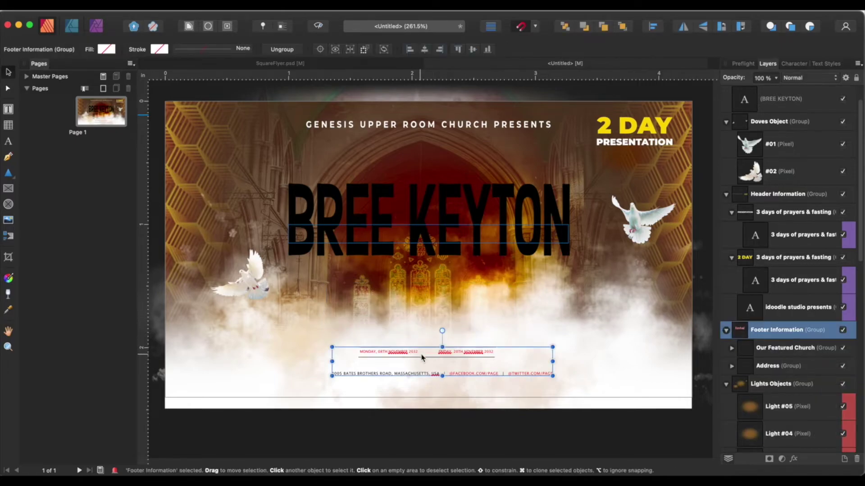
double_click(454, 356)
left_click_drag(454, 356, 595, 317)
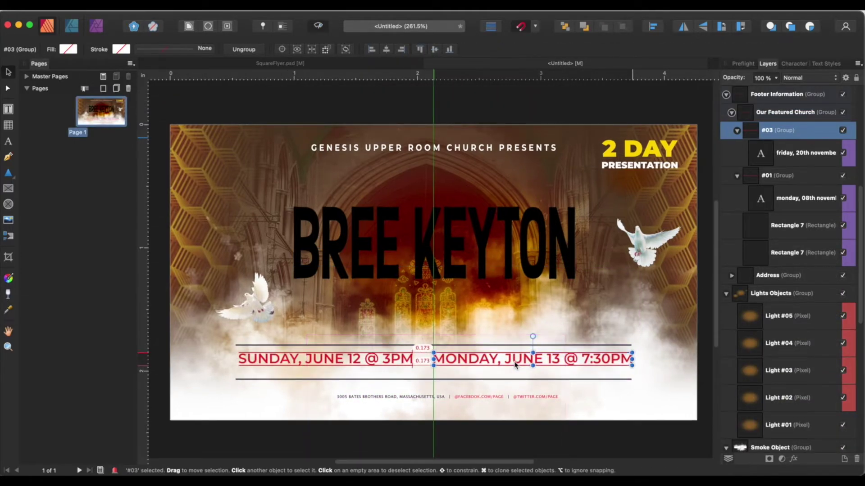
left_click(370, 360)
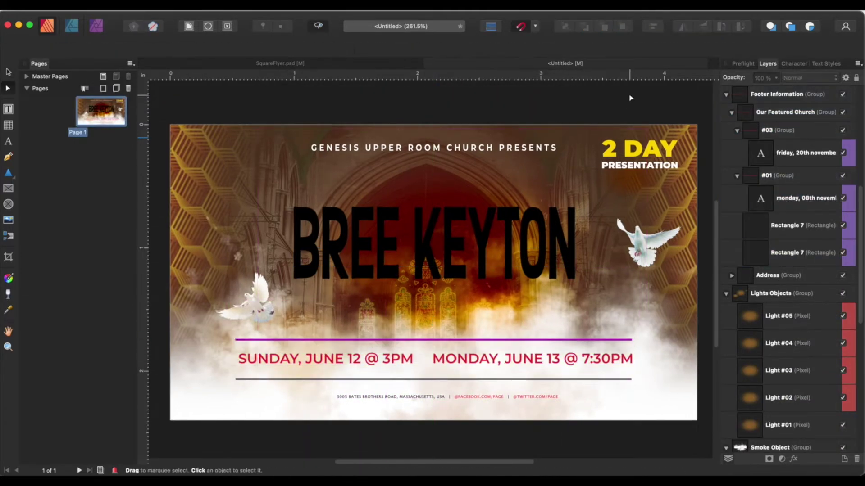
left_click(392, 396)
double_click(392, 397)
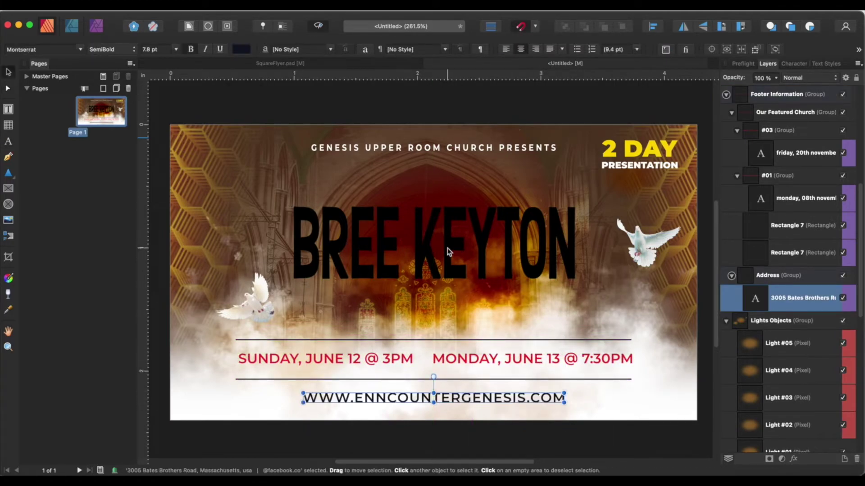
Nudge the black BREE KEYTON headline slightly lower
left_click(448, 250)
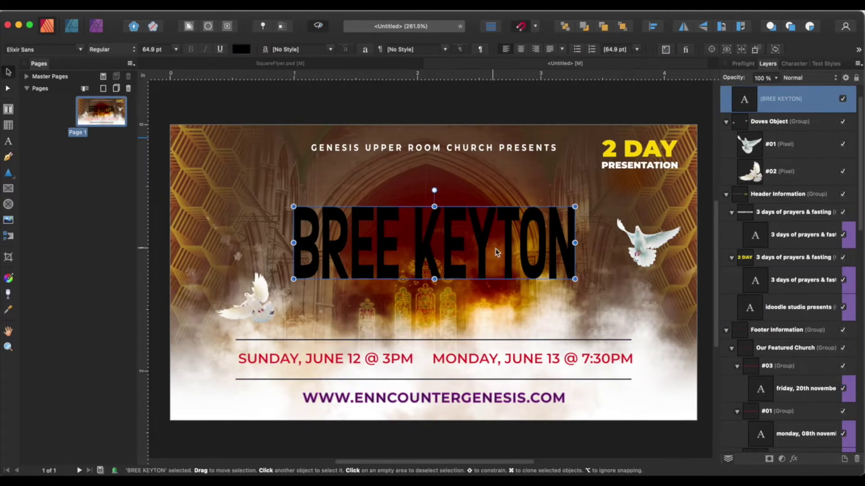
left_click_drag(480, 265, 480, 272)
left_click(618, 158)
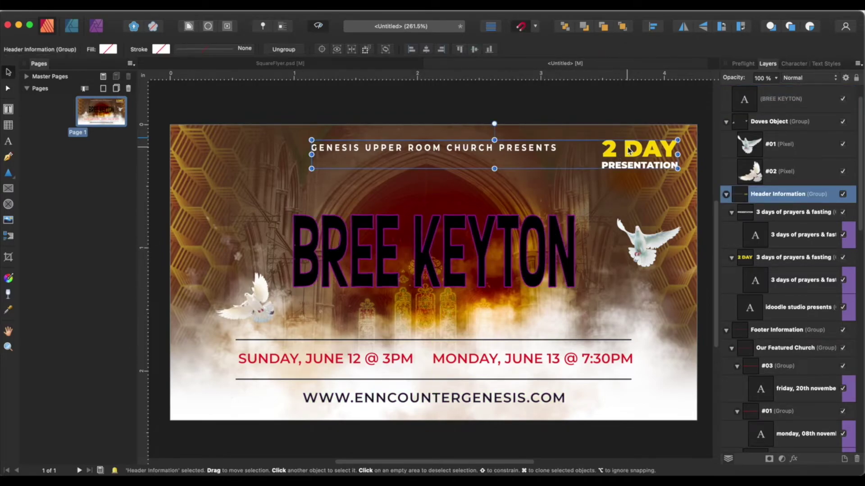
left_click(454, 265)
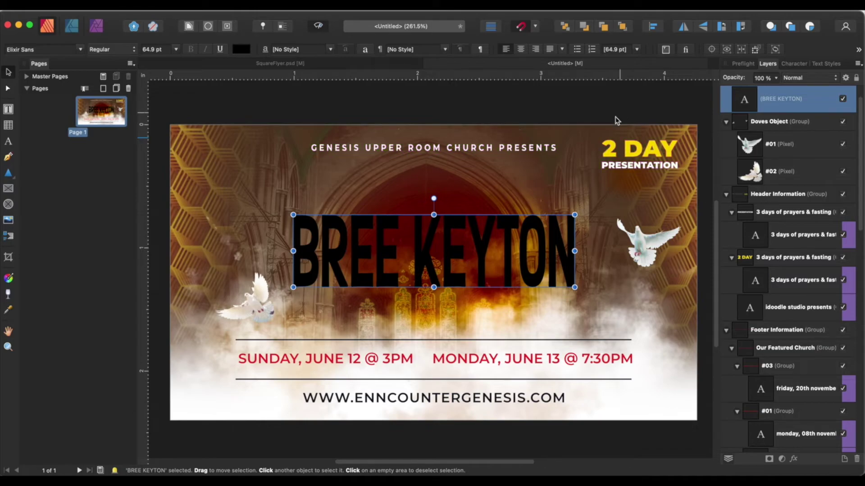
Delete the black headline and duplicate the yellow 2 DAY text group to the page centre
key("Delete")
double_click(648, 154)
key("super+j")
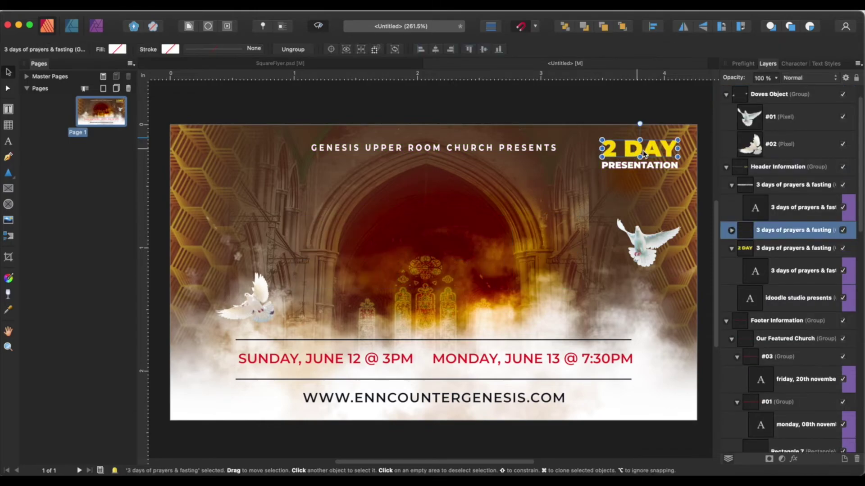
left_click_drag(650, 154, 394, 239)
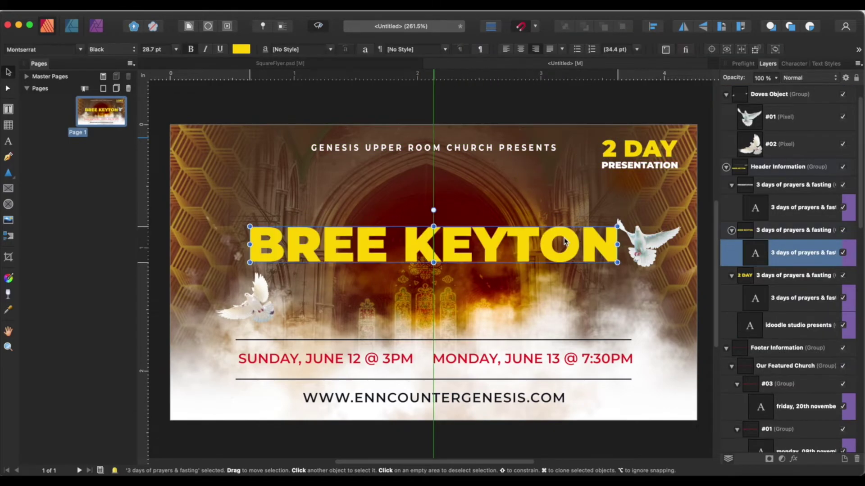
Move the right dove up and to the right
left_click(645, 249)
left_click(645, 249)
left_click_drag(645, 249, 550, 194)
Enlarge the yellow BREE KEYTON headline and centre it horizontally on the page
left_click(554, 244)
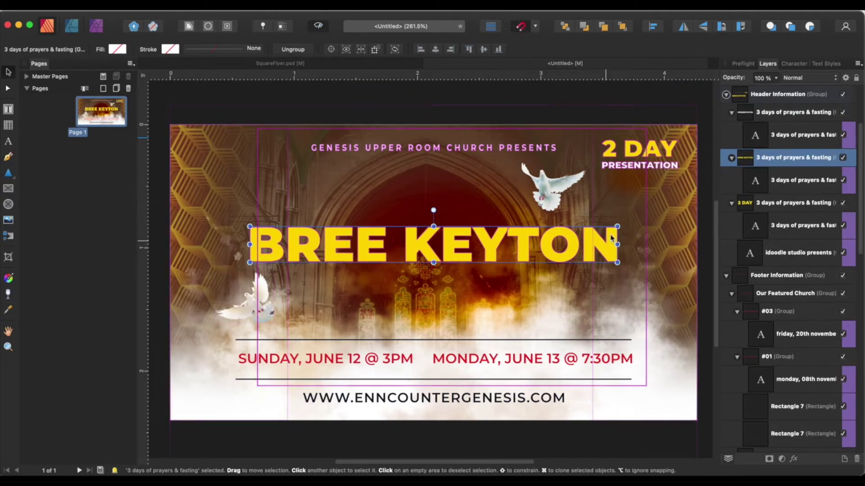
left_click_drag(618, 226, 640, 224)
left_click_drag(608, 252, 596, 253)
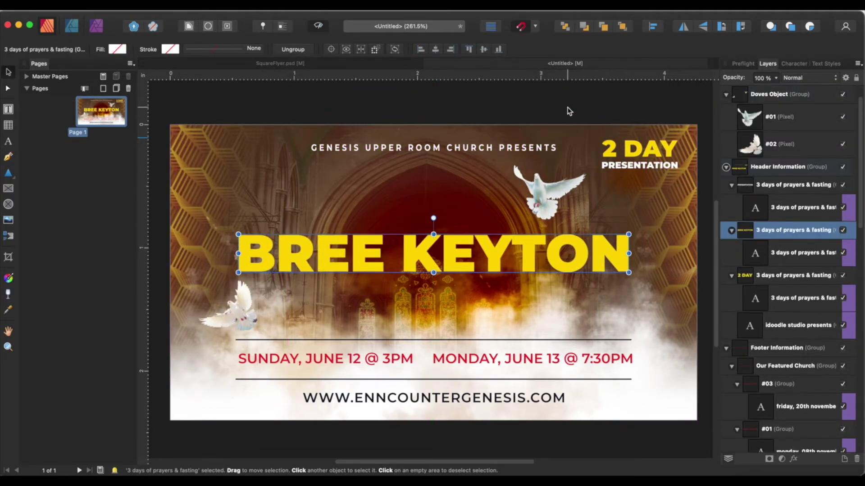
left_click(568, 111)
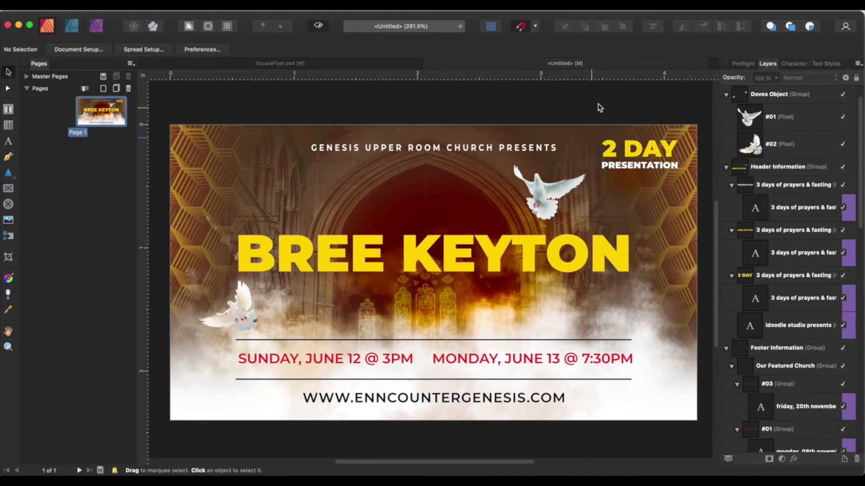
left_click(501, 252)
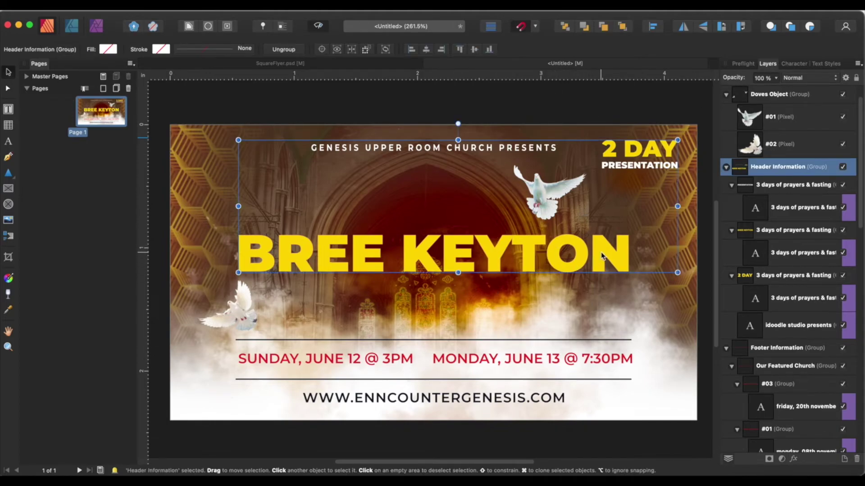
left_click(648, 105)
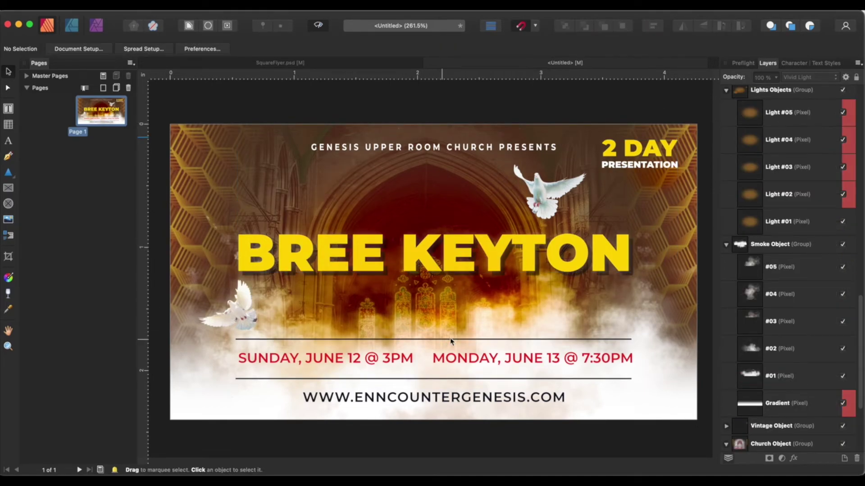